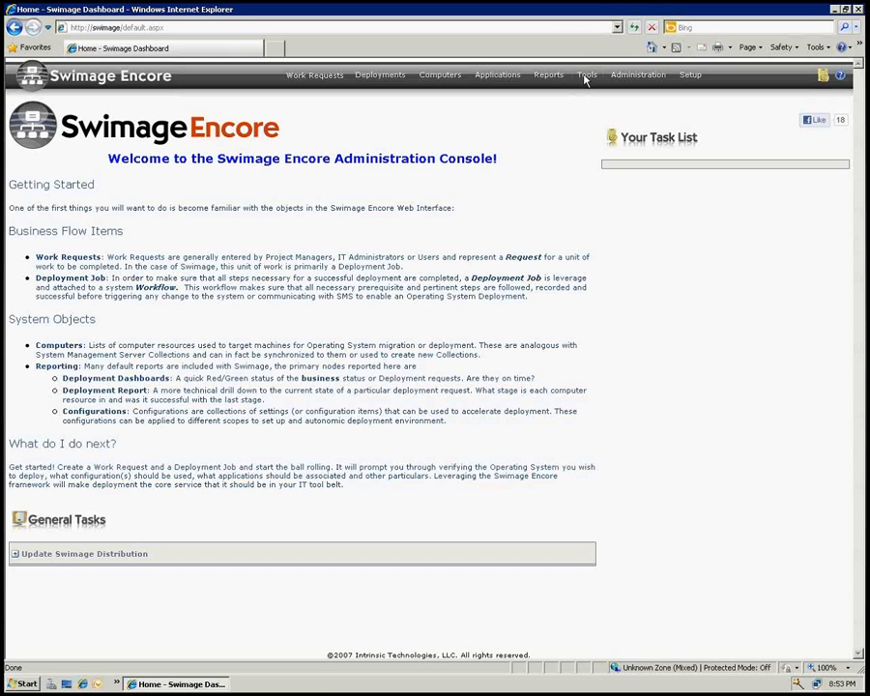
- Launch the Driver Interrogator and search the directory C:\optiplex960\windows7-x86 for drivers
mouse_move(587, 75)
click(605, 114)
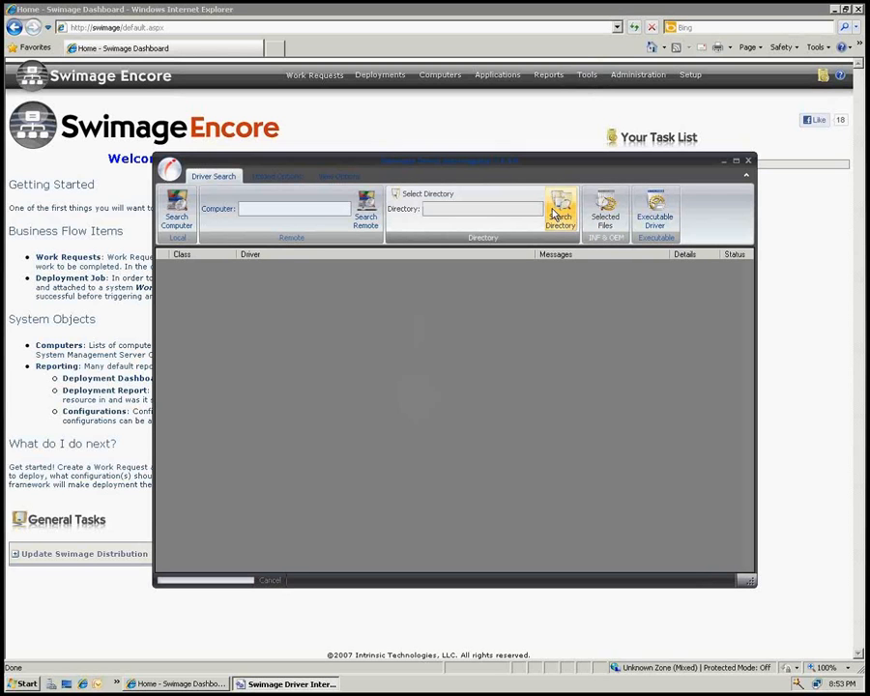
click(503, 212)
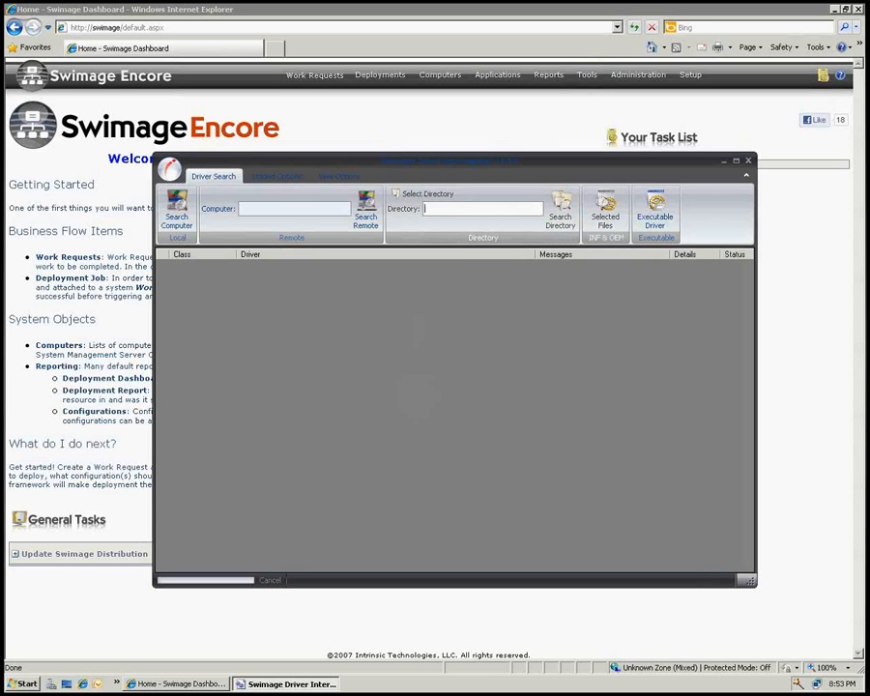
text(C:\optiplex960\Windows7-x86)
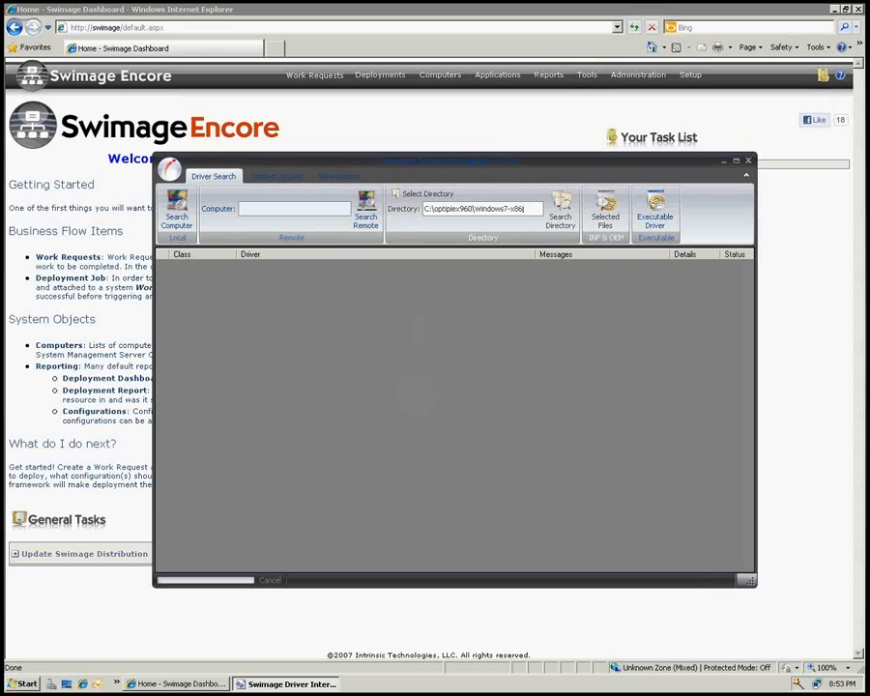
click(560, 208)
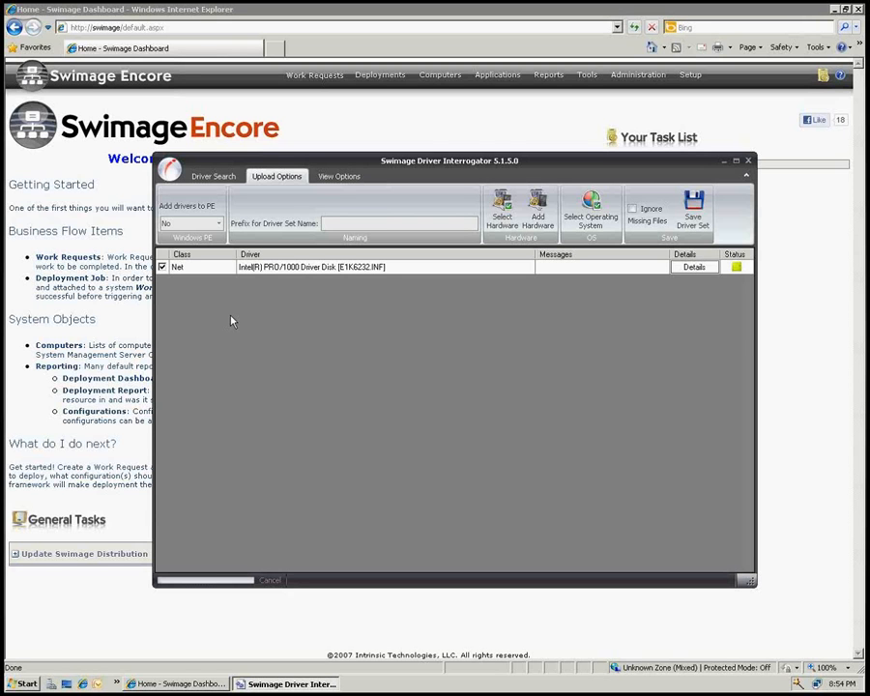
- Set the found network driver to be added to x86 Windows PE, with the driver set name prefix Optiplex960_network__
click(217, 226)
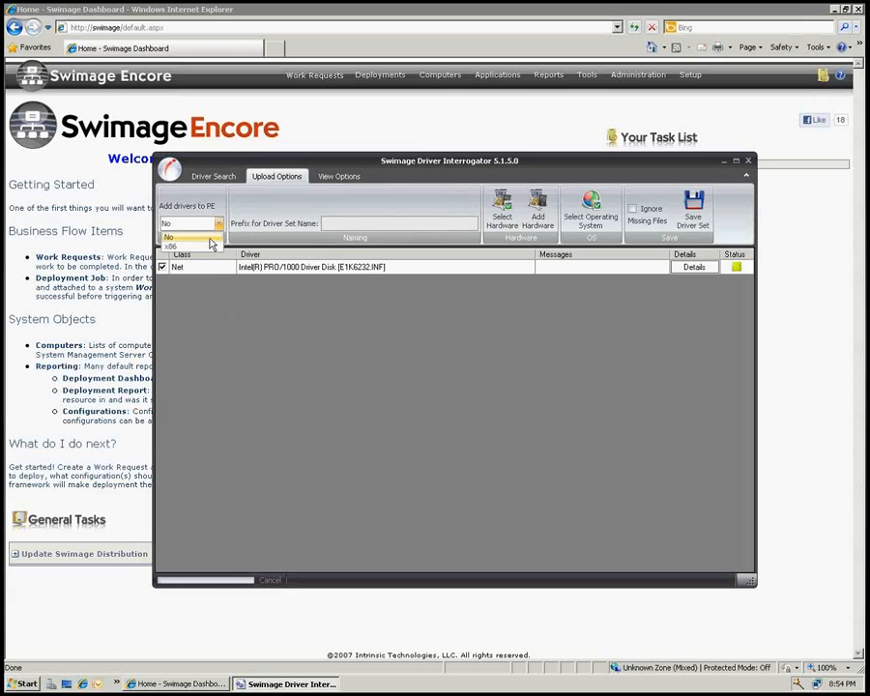
click(211, 246)
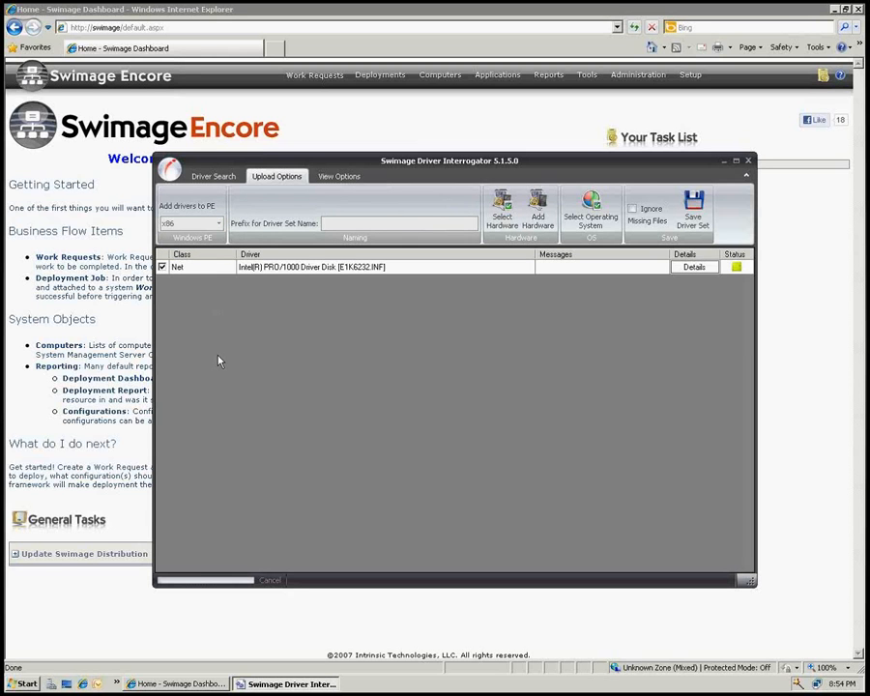
click(331, 224)
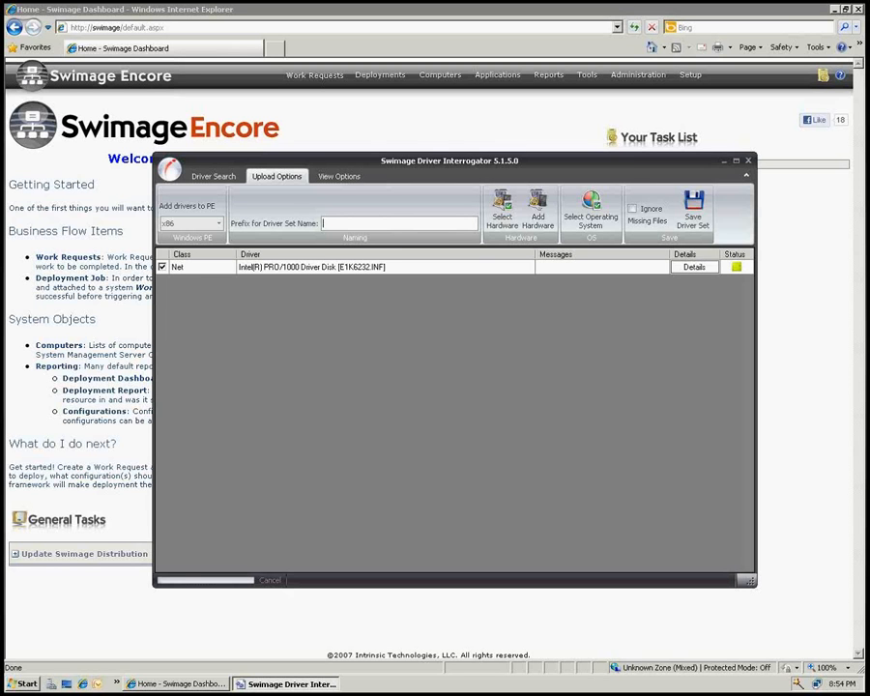
text(Optiplex960_network_)
- Select the Dell Inc. OptiPlex 960 as the hardware to associate with the driver set
click(502, 209)
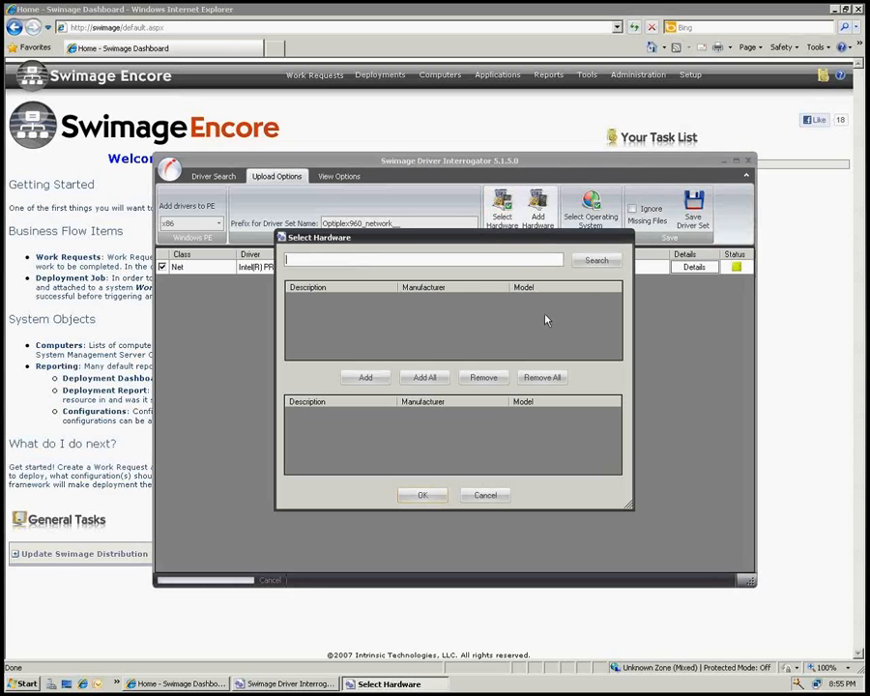
click(595, 261)
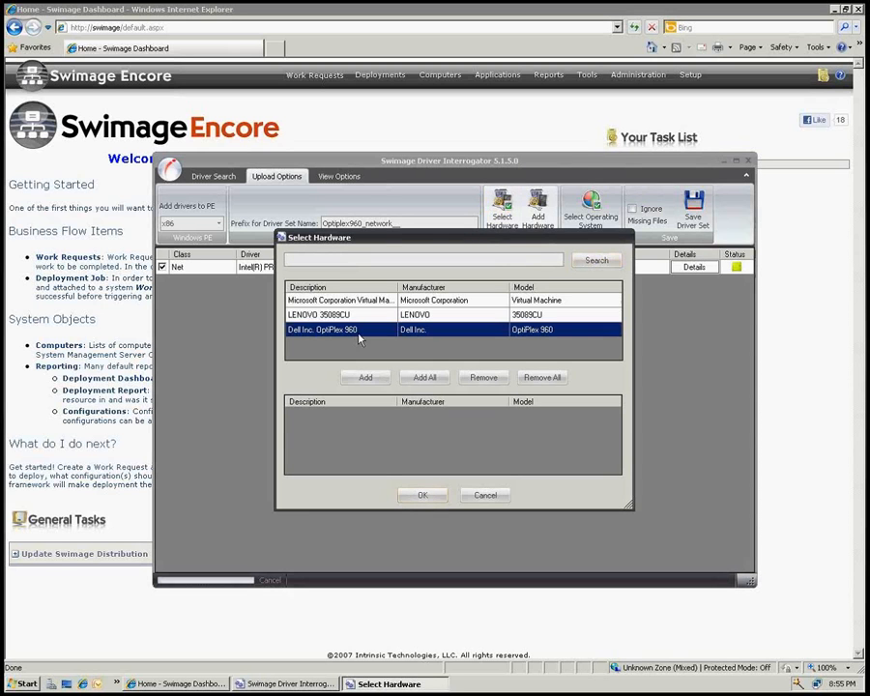
click(358, 384)
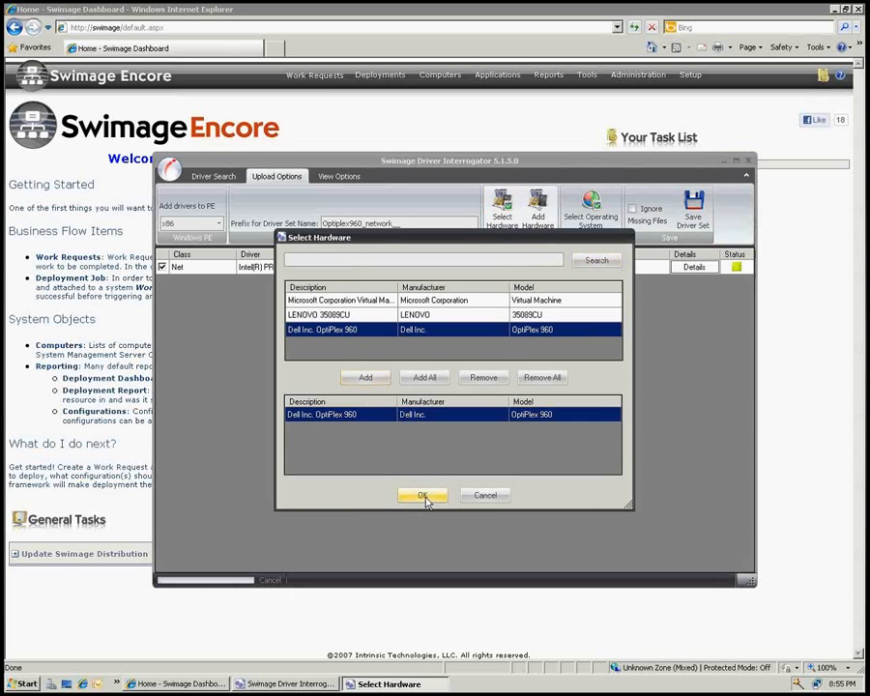
click(423, 496)
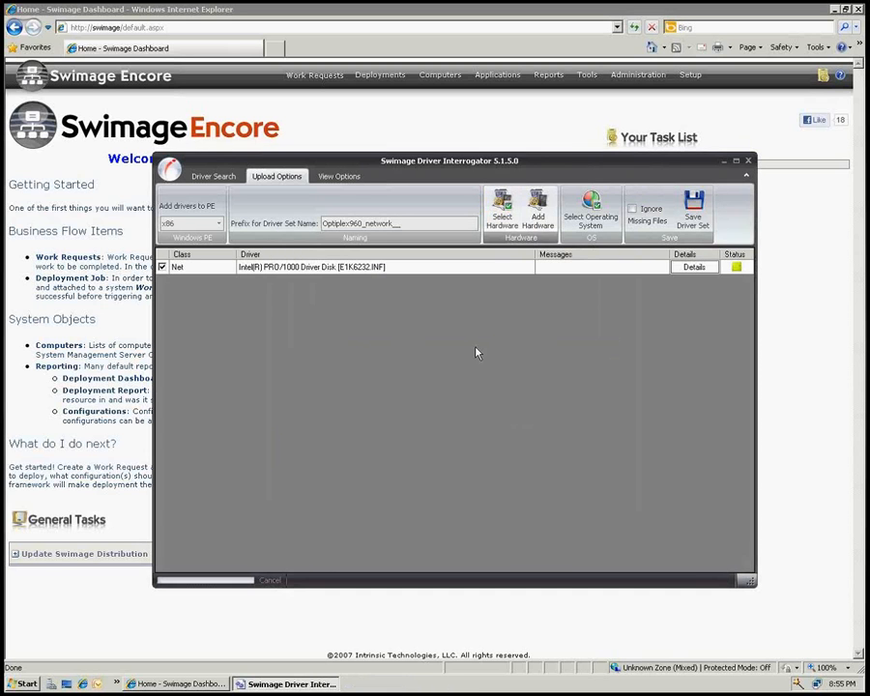
- Select Windows 7 32-Bit as the operating system to associate with the driver set
click(594, 205)
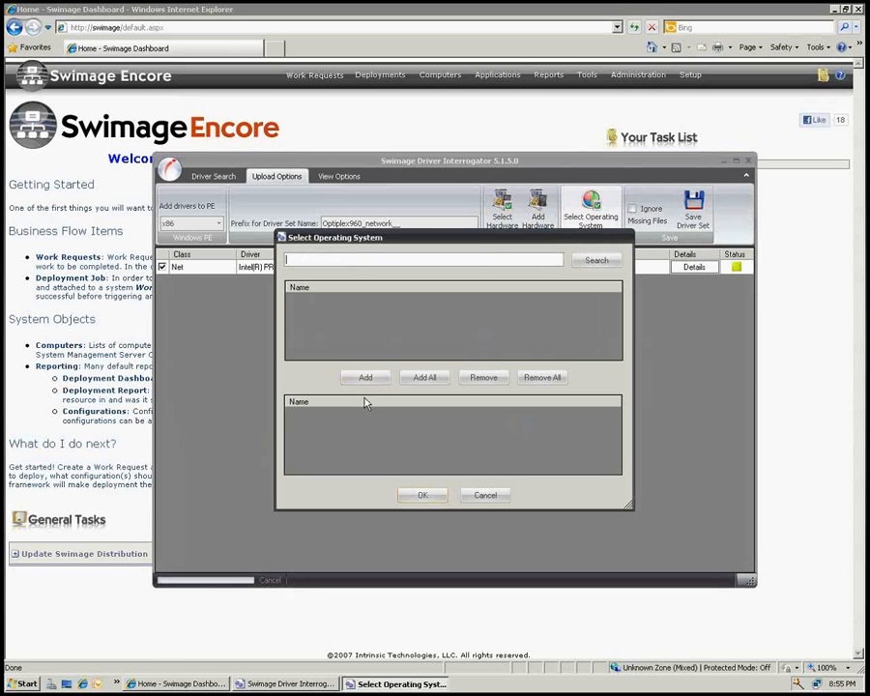
click(599, 261)
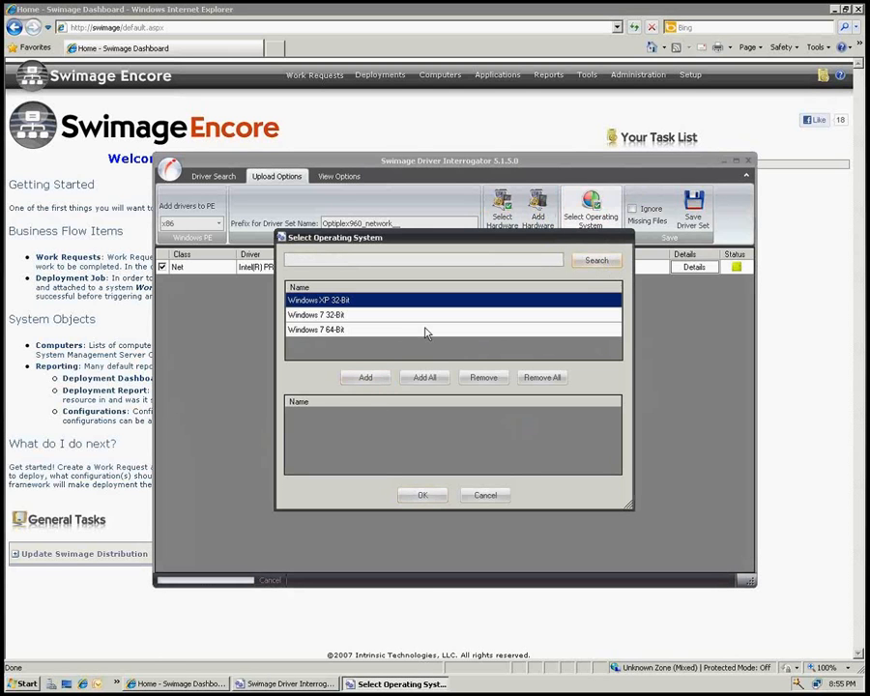
click(391, 315)
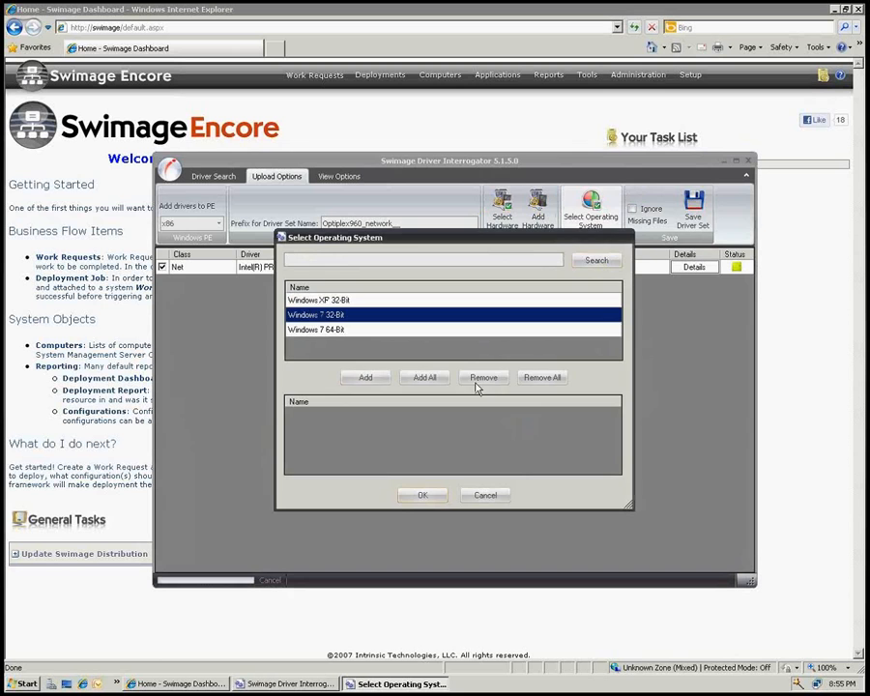
click(366, 377)
click(422, 495)
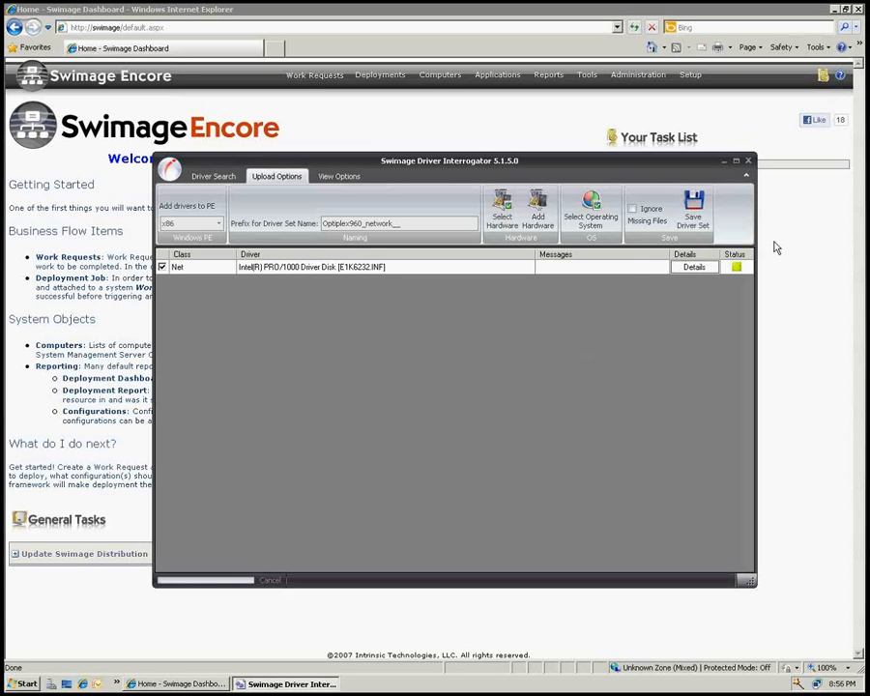
- Remove Windows 7 32-Bit from the driver set's selected operating systems
click(571, 202)
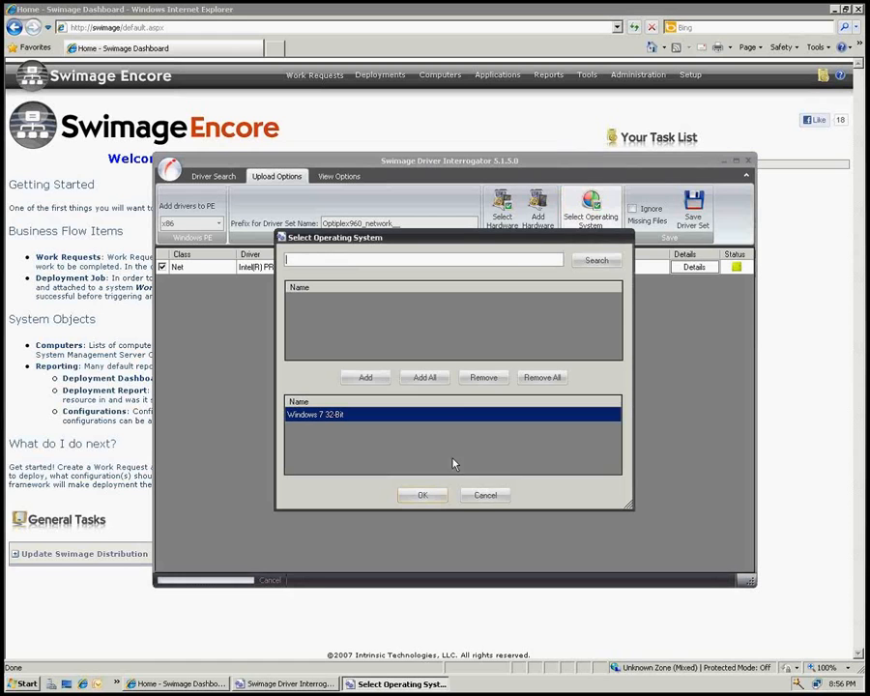
click(481, 378)
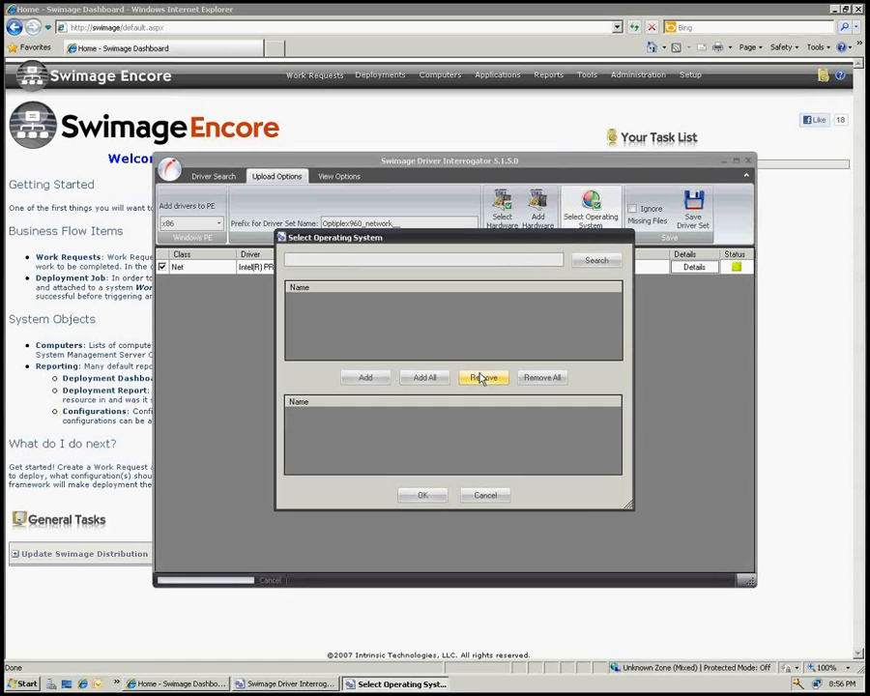
click(429, 496)
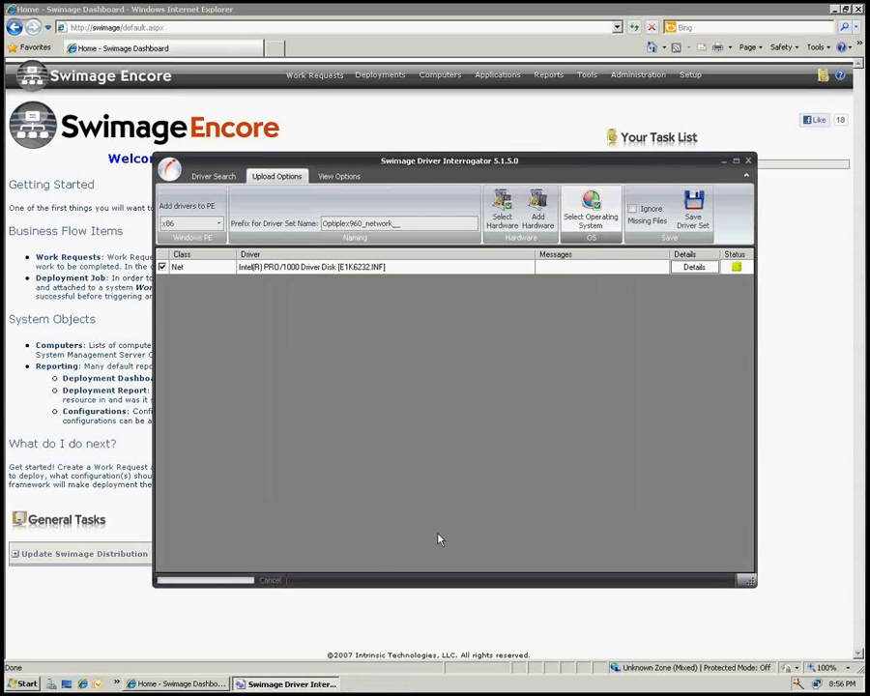
- Save the driver set without making associations and close the Driver Interrogator
click(693, 206)
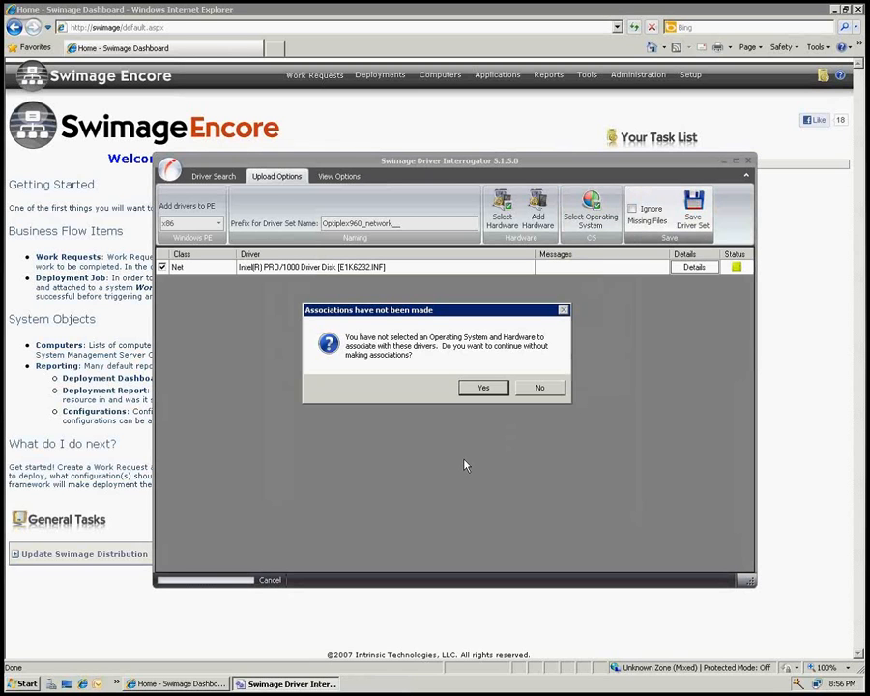
click(477, 389)
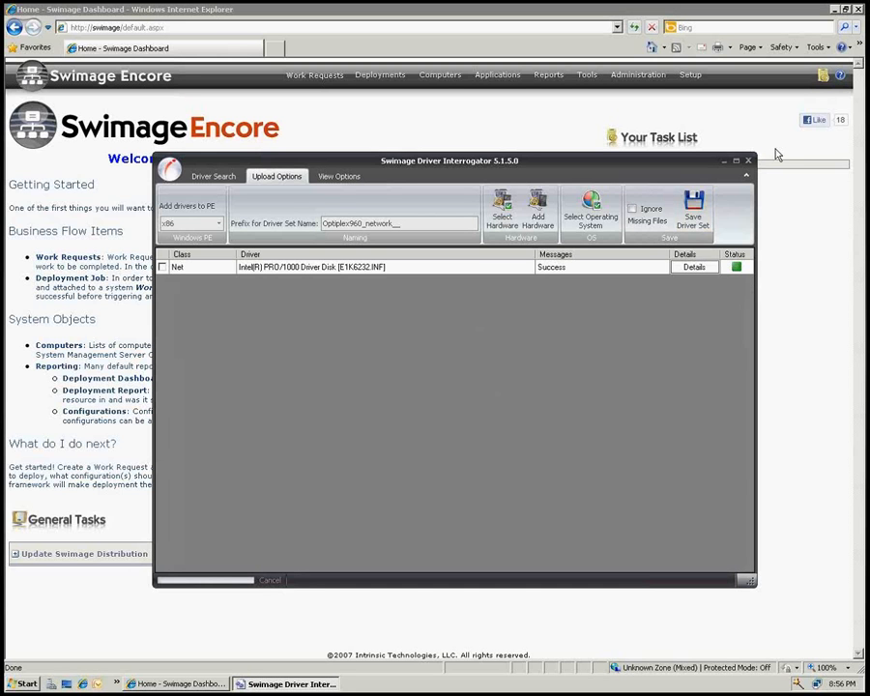
click(750, 162)
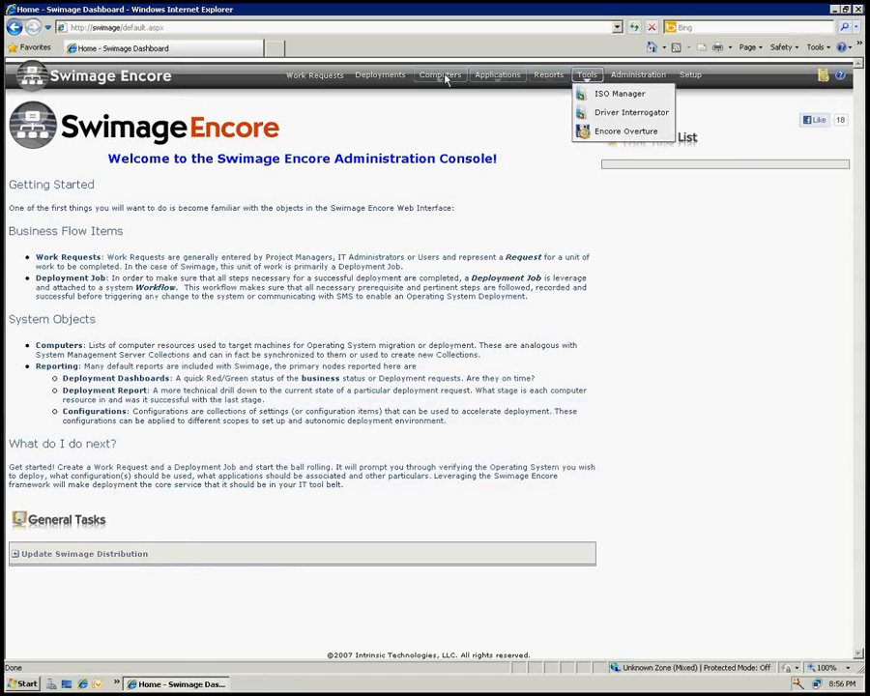
- Open the Driver Manager and display the associated hardware of the Optiplex960_network__ Intel(R) PRO/1000 Driver Disk set
mouse_move(440, 76)
click(449, 132)
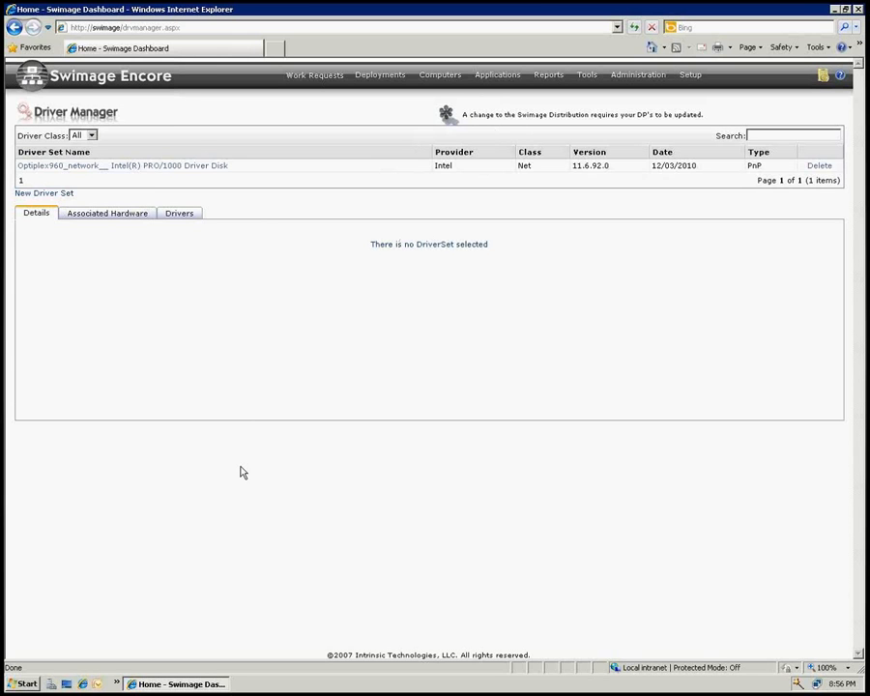
click(336, 165)
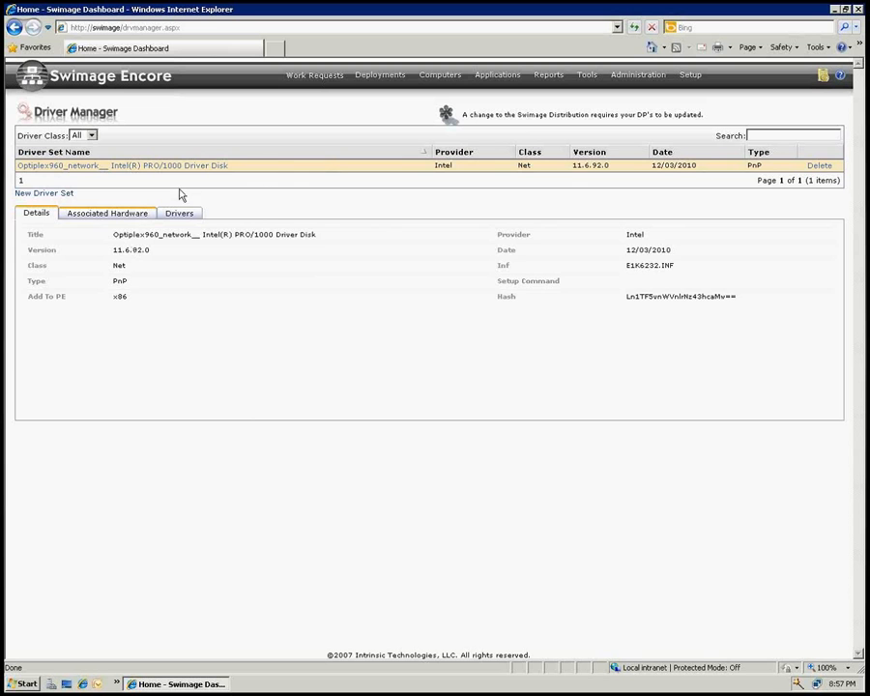
click(136, 219)
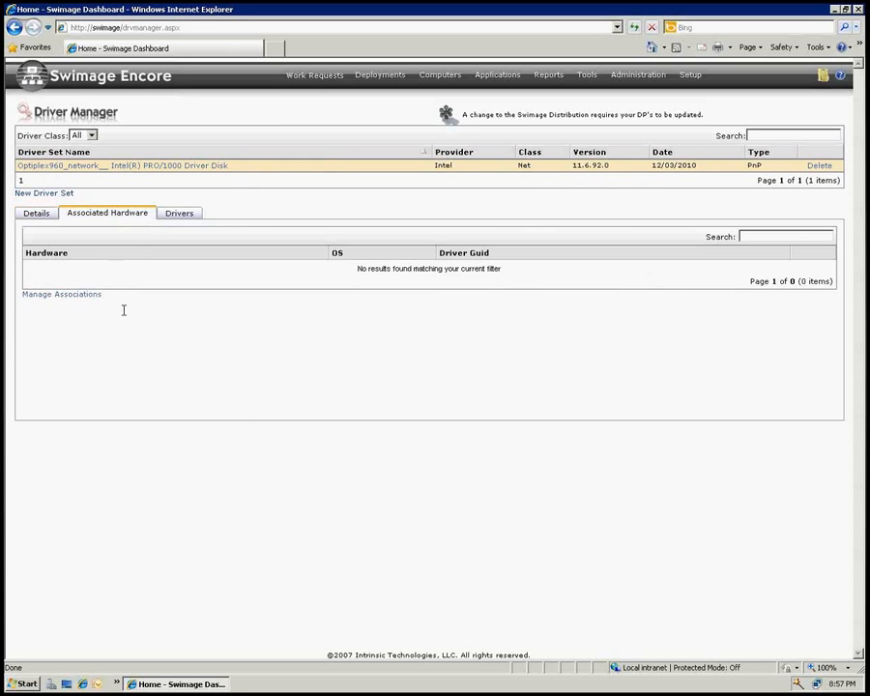
- Associate the driver set with the Dell Inc. OptiPlex 960 under Windows 7 32-Bit
click(60, 296)
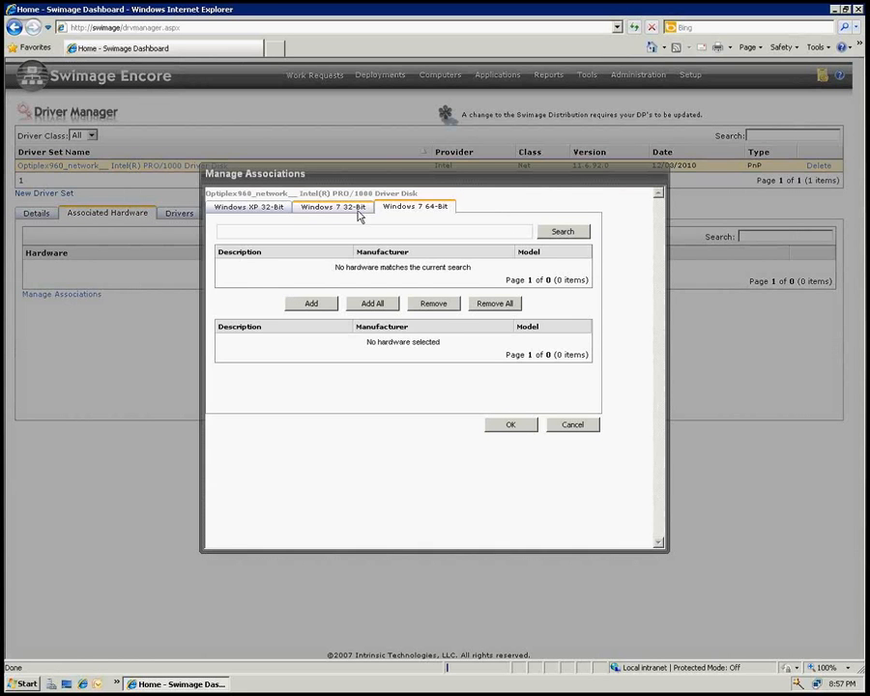
click(354, 210)
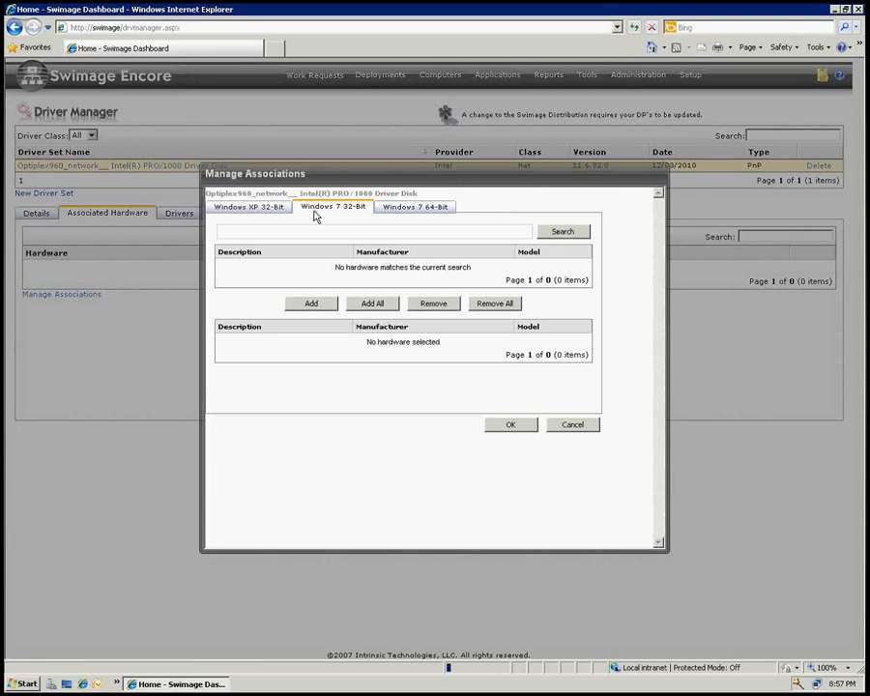
click(558, 233)
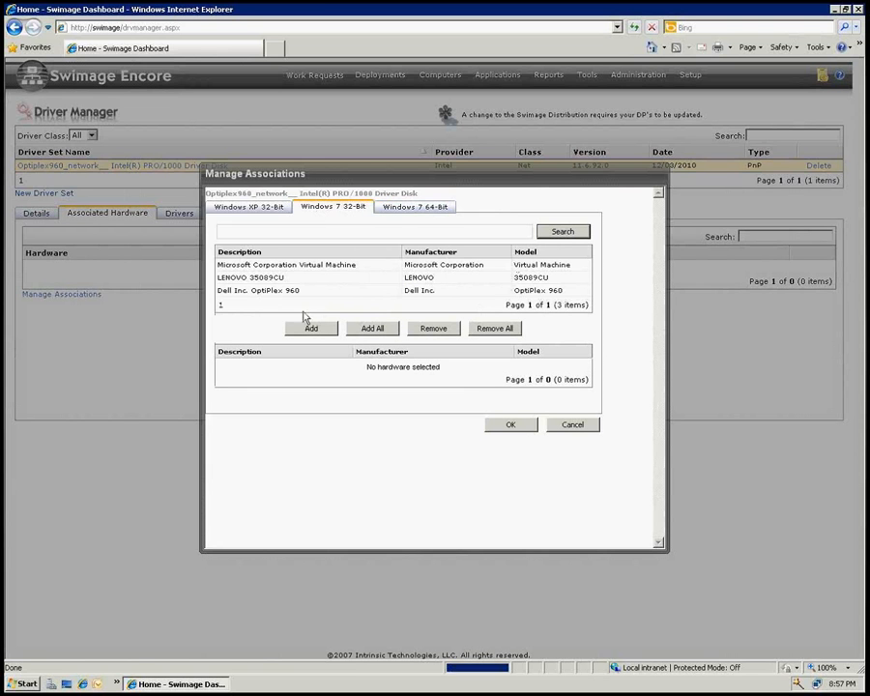
click(268, 293)
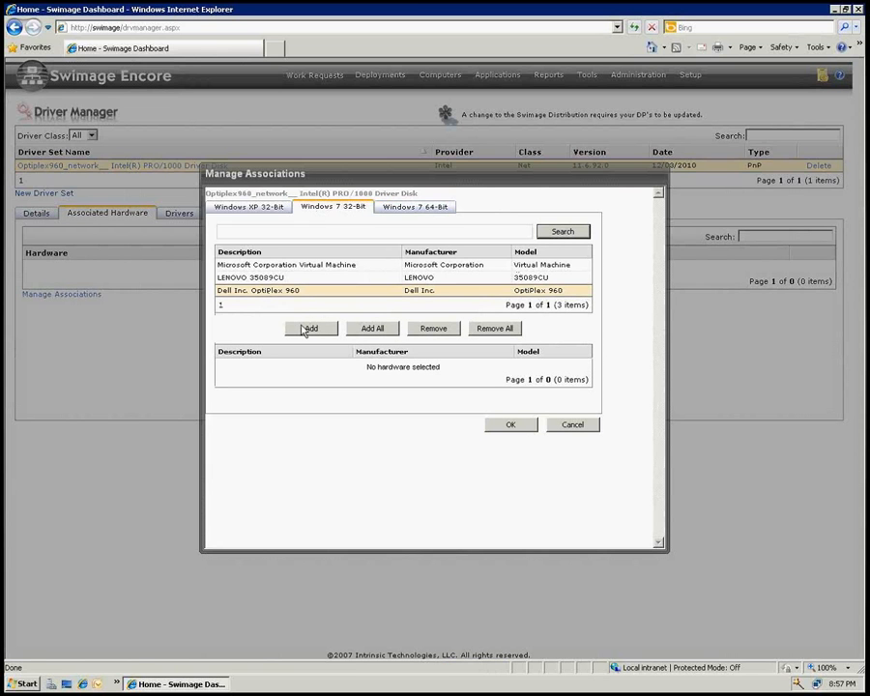
click(305, 330)
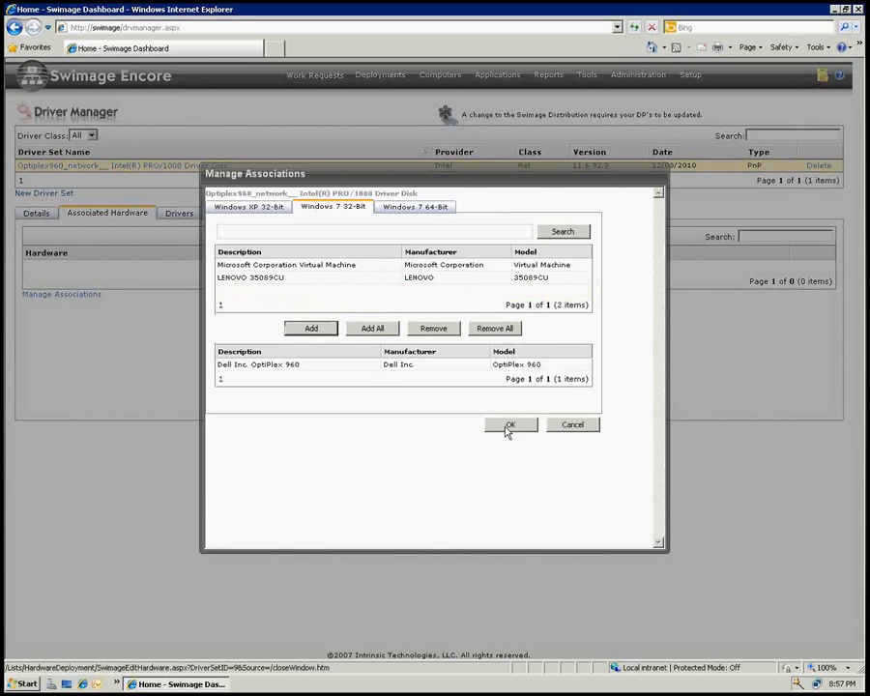
click(509, 426)
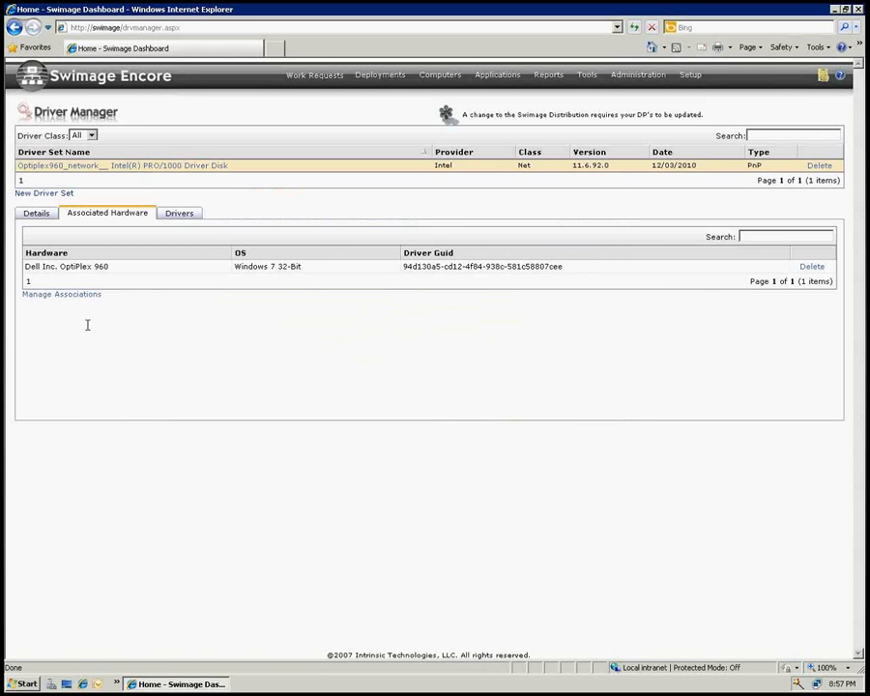
- Review the new hardware association, the drivers contained in the set and the driver set's details
click(132, 270)
click(181, 213)
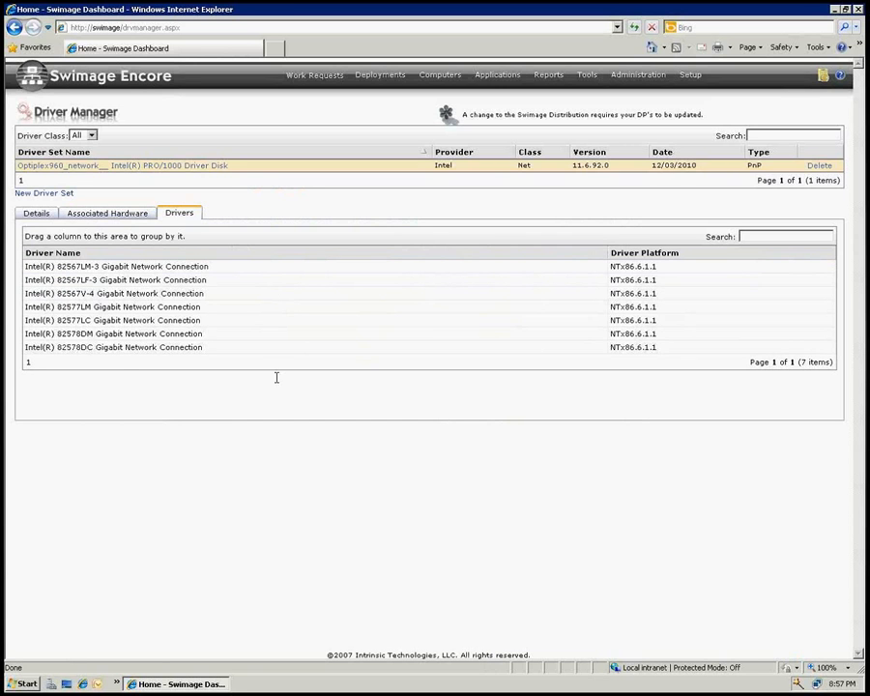
click(50, 218)
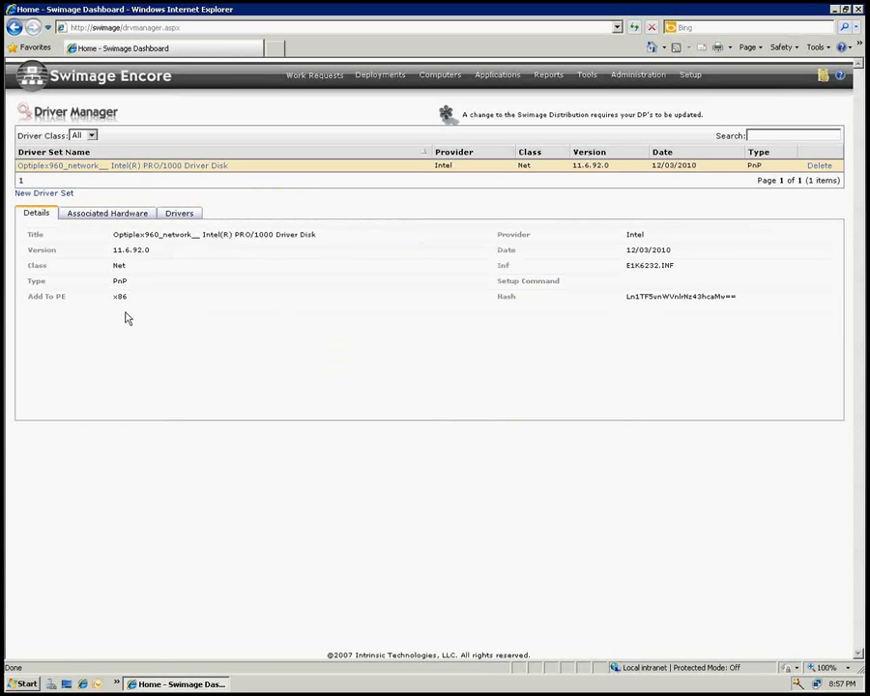